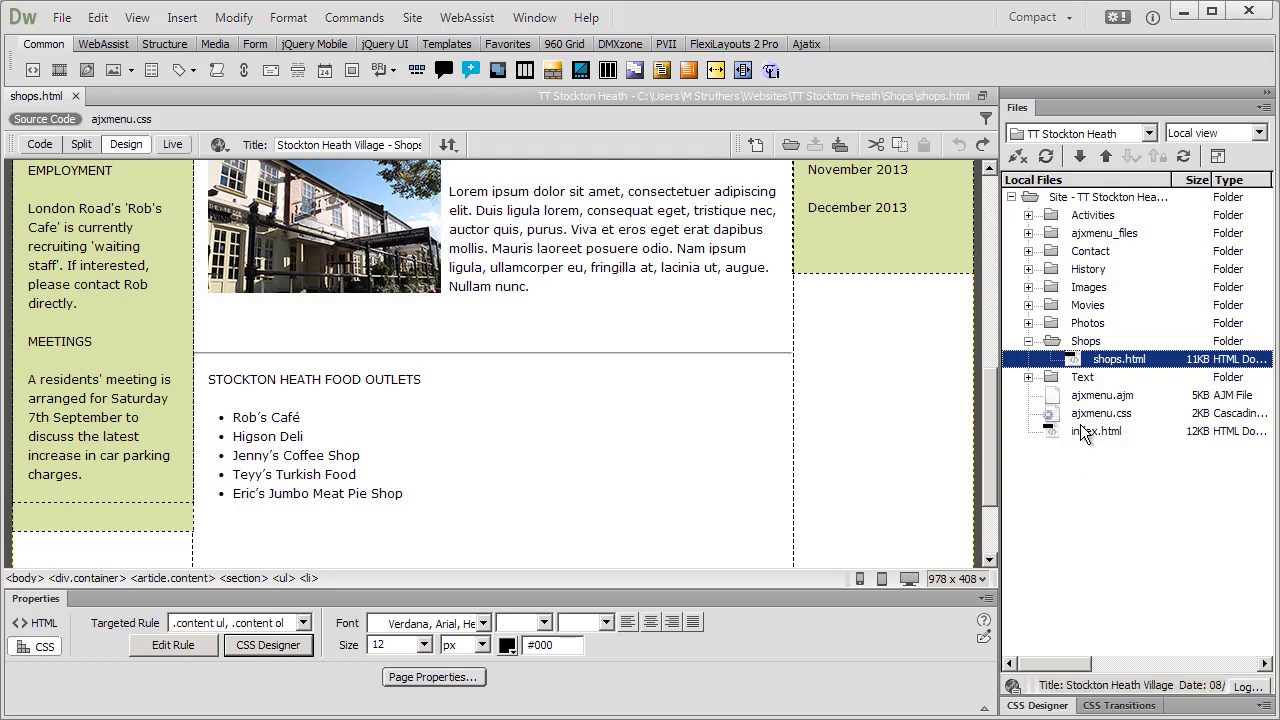
Append " - £25 per person" to the Rob's Café entry in the Stockton Heath food outlets list.
left_click(1080, 365)
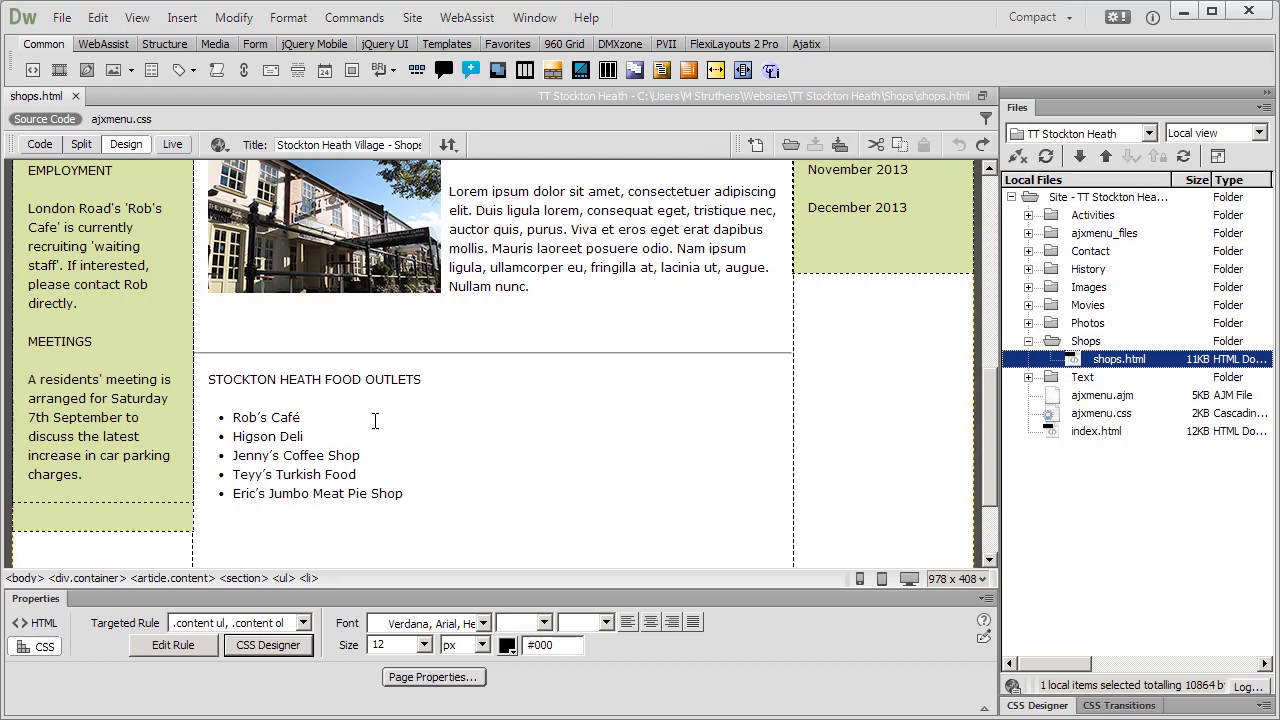
left_click(367, 417)
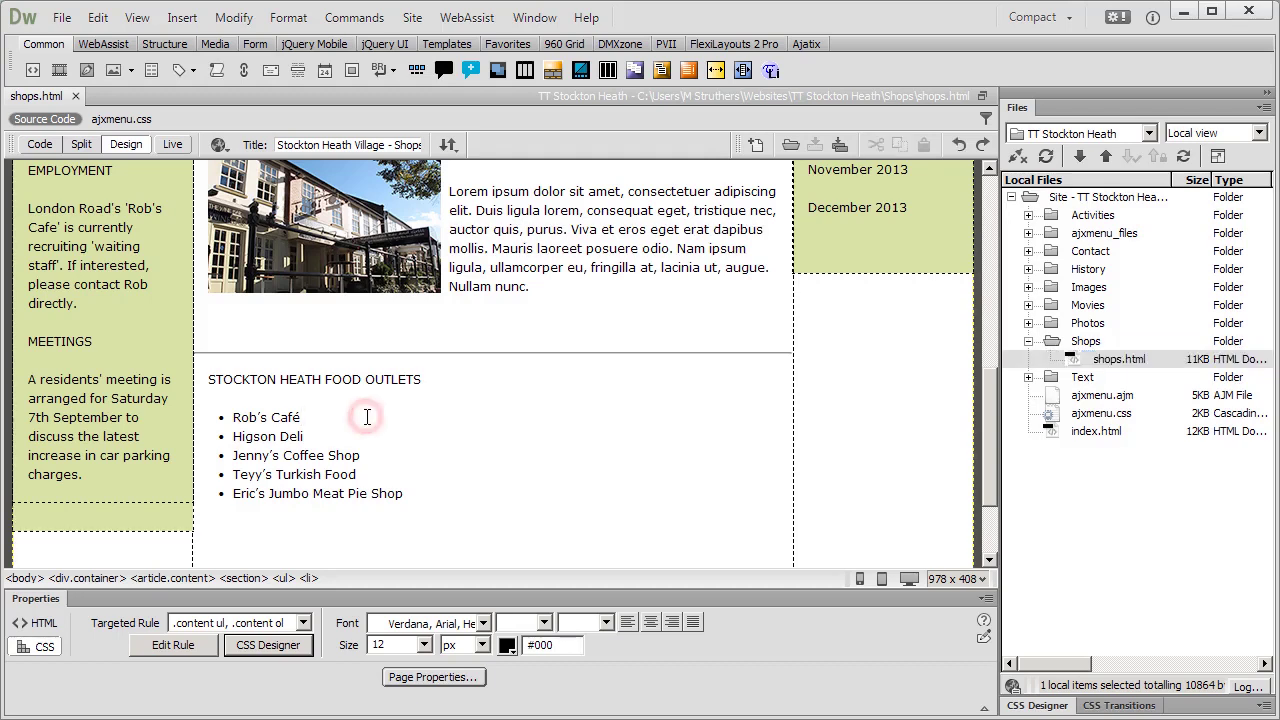
key("BackSpace")
type("é - £25 per per")
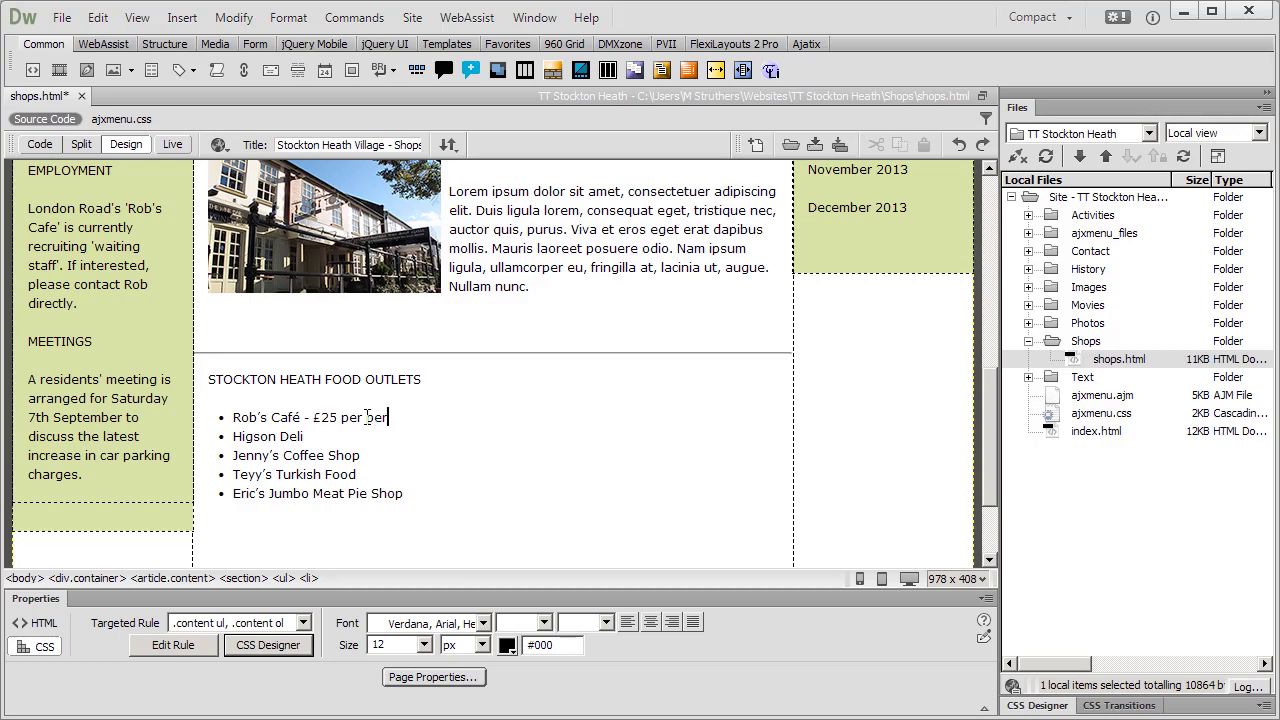
type("son")
Append " - €25 per person" to the Higson Deli list entry, inserting the Euro sign as a special character.
left_click(347, 438)
type("-")
left_click(194, 28)
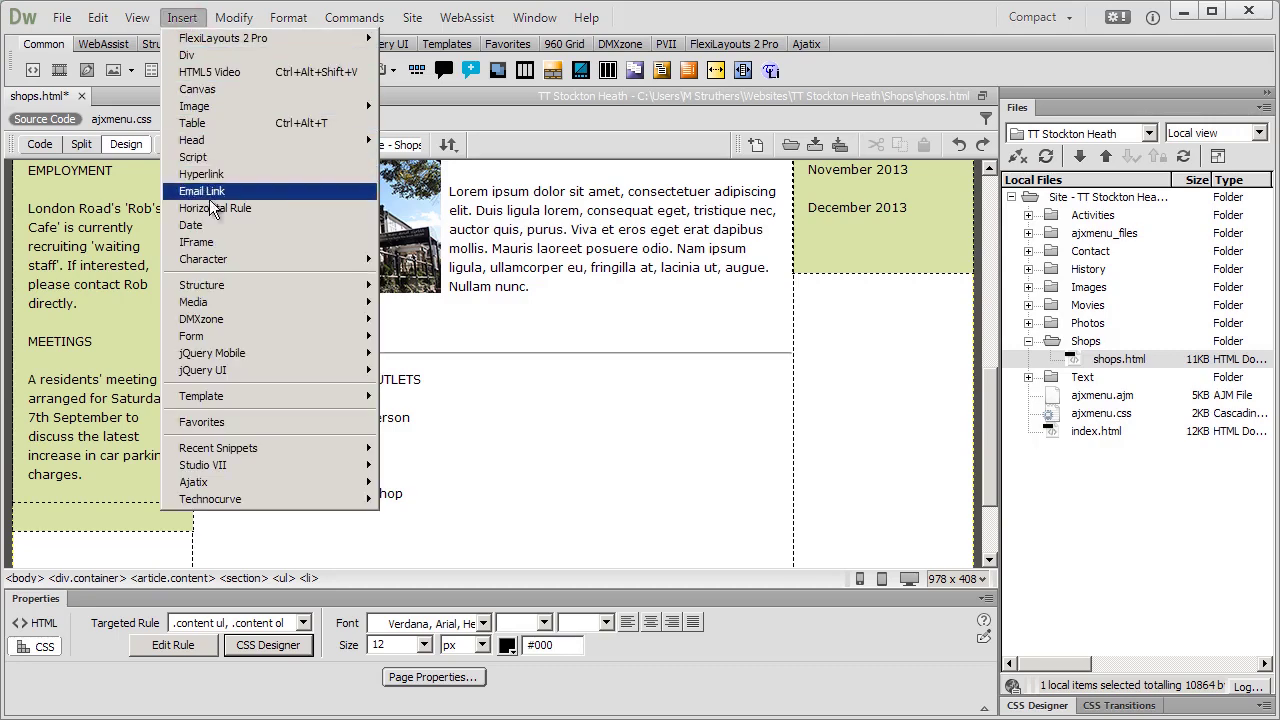
mouse_move(215, 259)
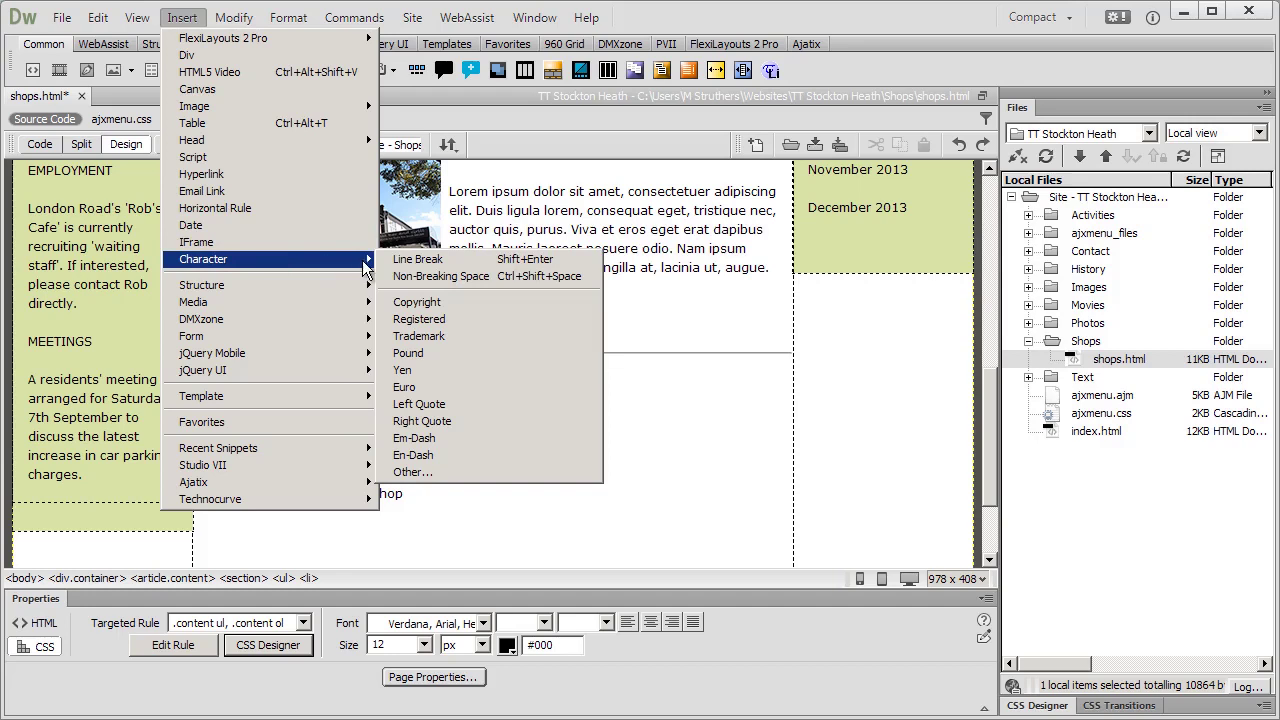
left_click(500, 390)
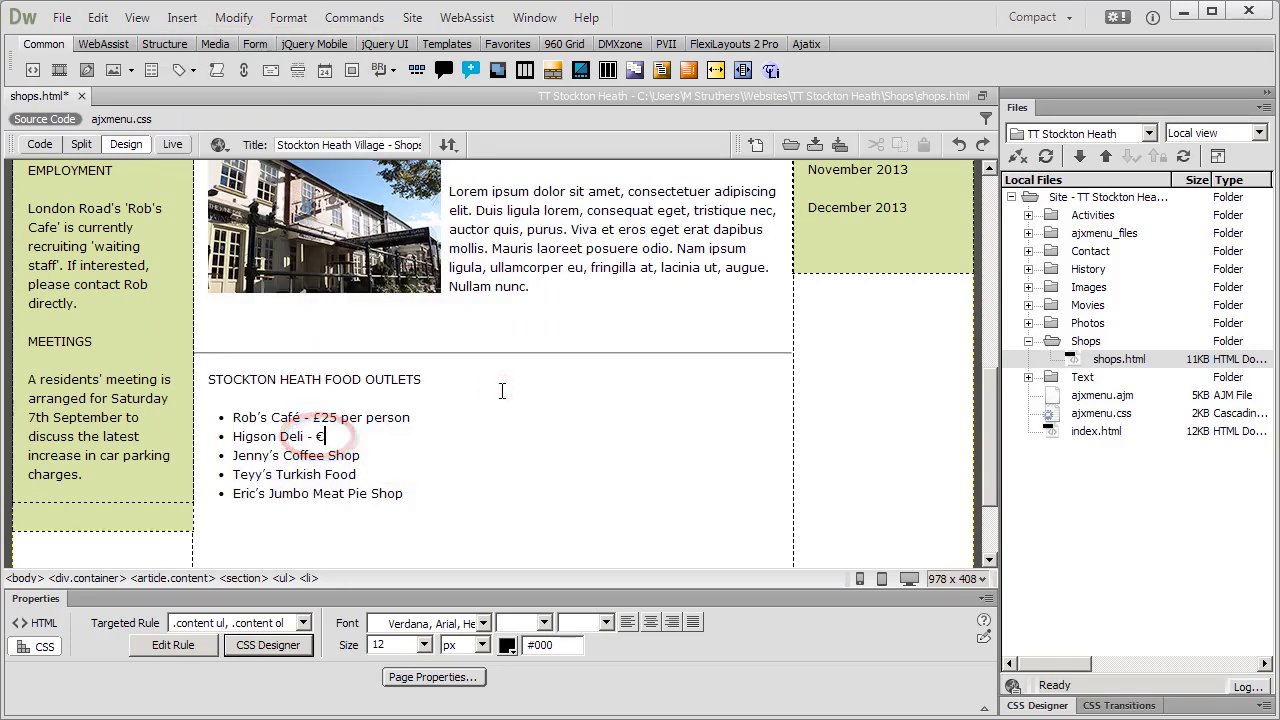
type("25 p")
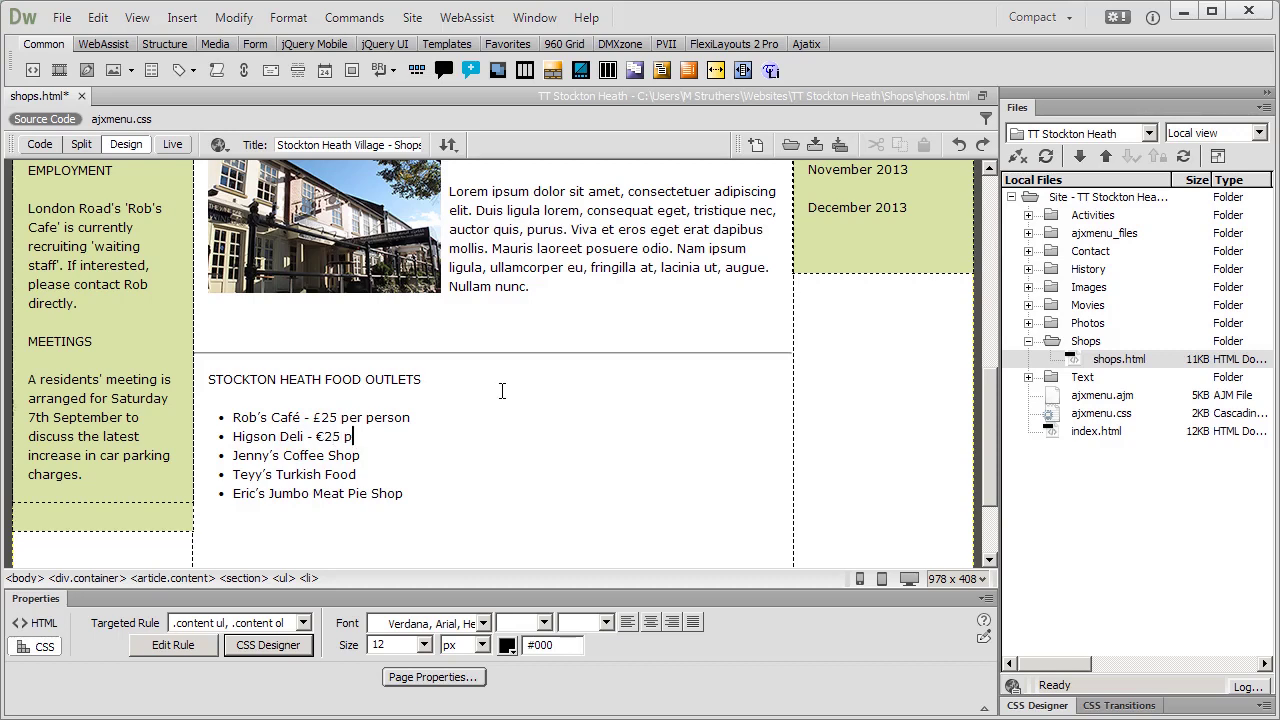
type("er person")
Add a hyphen after Jenny's Coffee Shop and view the full set of other special characters without inserting one.
left_click(397, 456)
type("-")
left_click(182, 17)
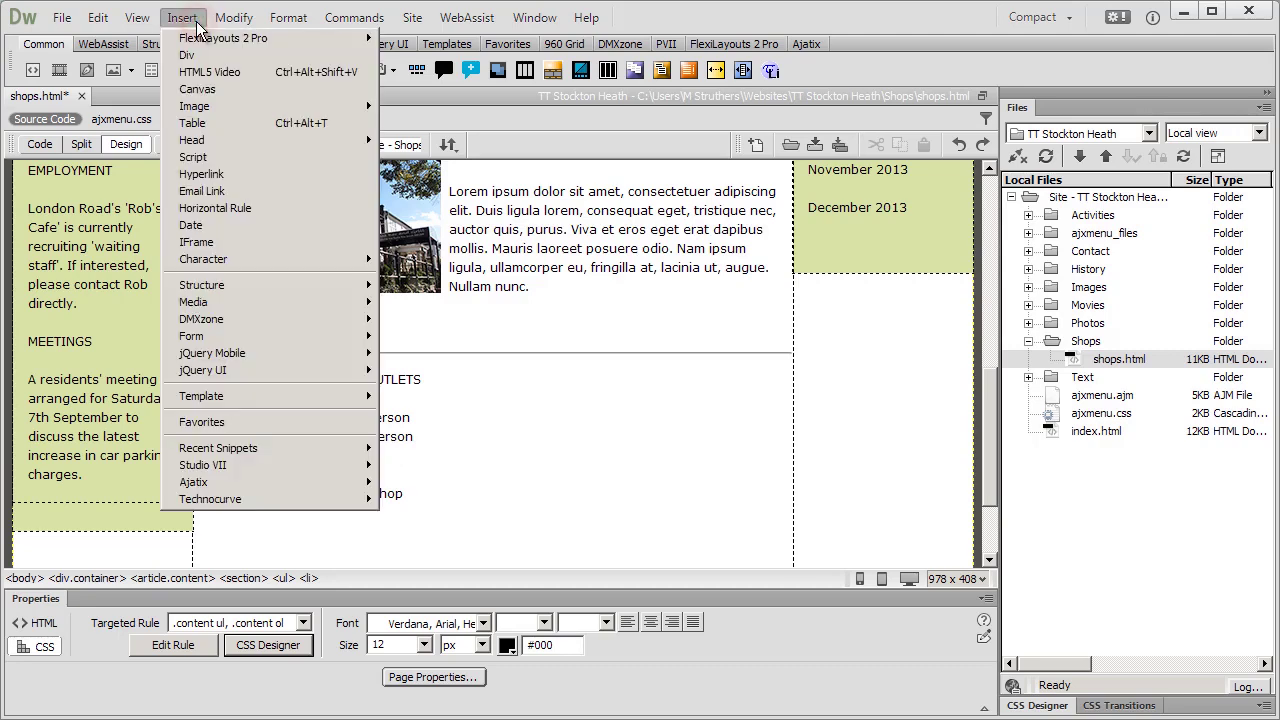
mouse_move(320, 259)
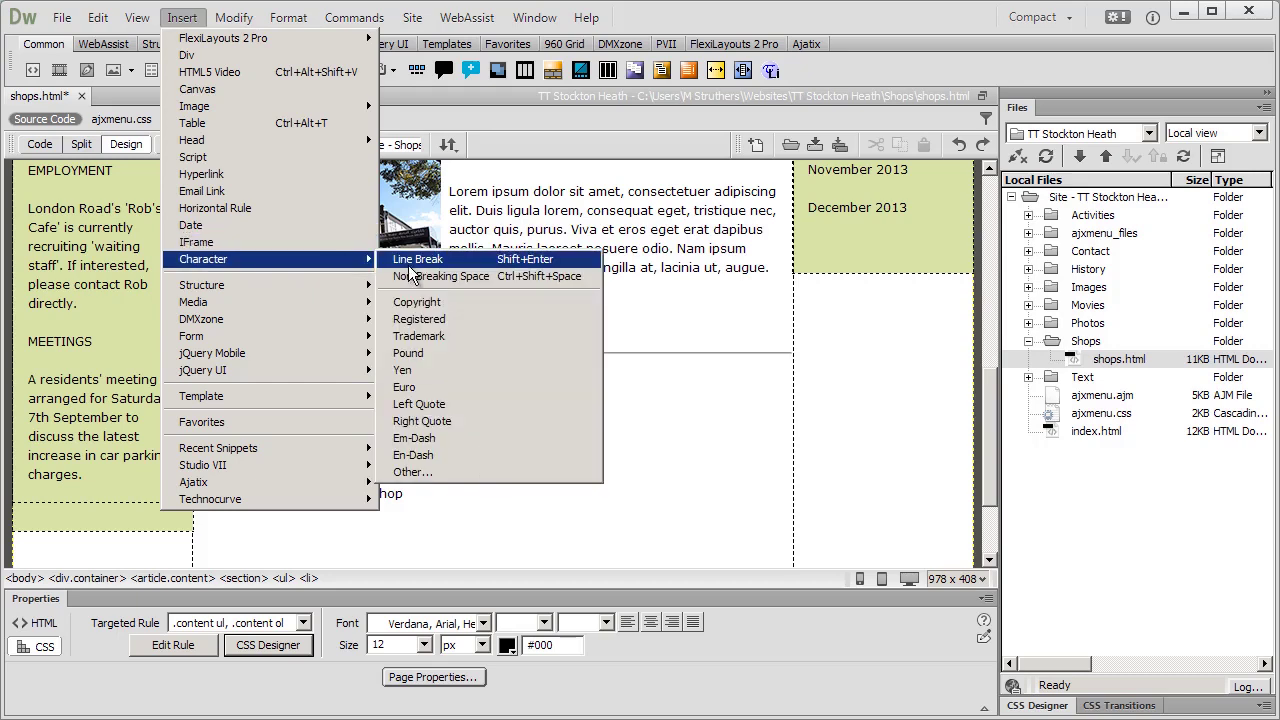
left_click(435, 469)
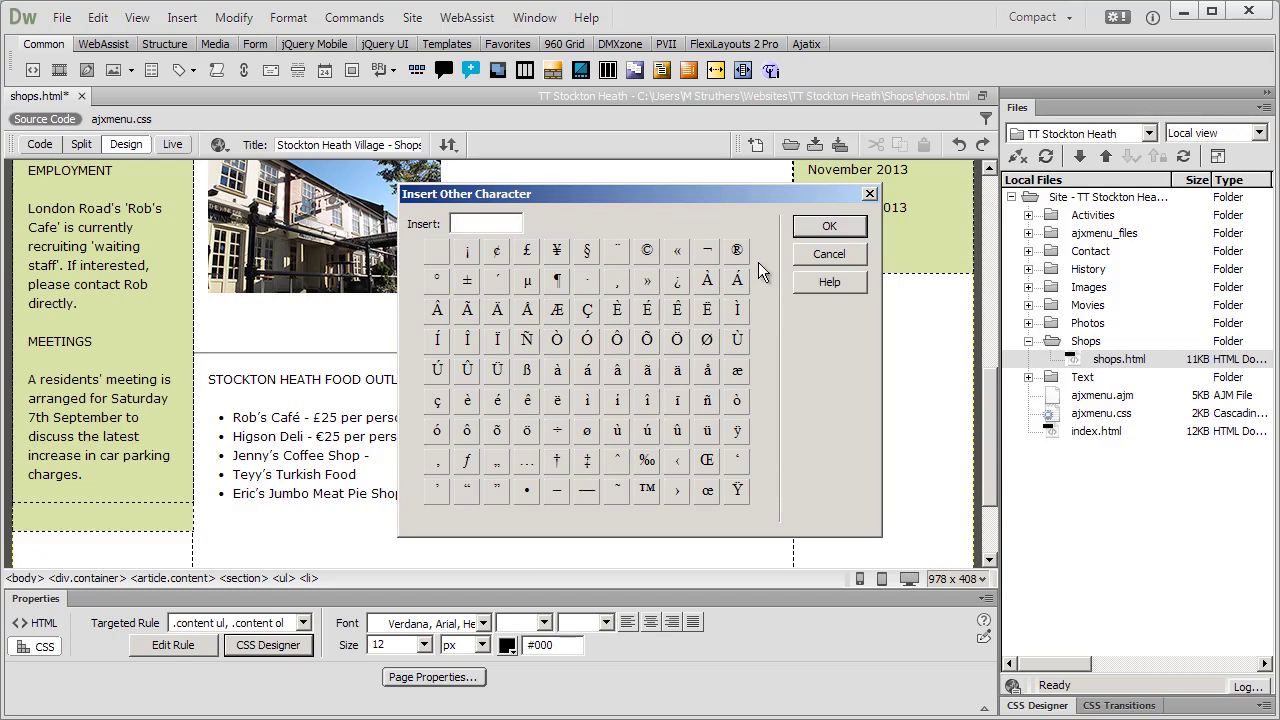
left_click(805, 255)
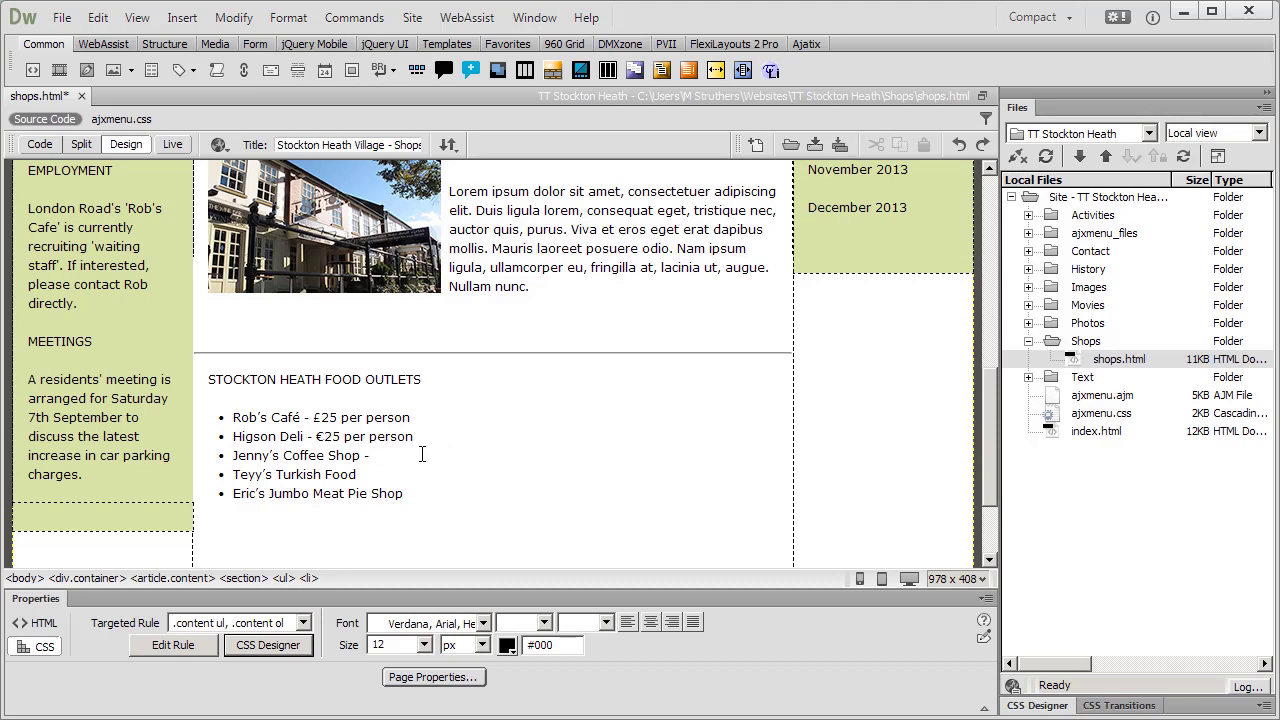
Delete the hyphen after Jenny's Coffee Shop and the per-person price after Higson Deli.
key("BackSpace")
left_click(424, 443)
key("BackSpace")
key("BackSpace")
key("BackSpace")
key("BackSpace")
key("BackSpace")
key("BackSpace")
key("BackSpace")
key("BackSpace")
key("BackSpace")
key("BackSpace")
key("BackSpace")
key("BackSpace")
key("BackSpace")
key("BackSpace")
key("BackSpace")
key("BackSpace")
key("BackSpace")
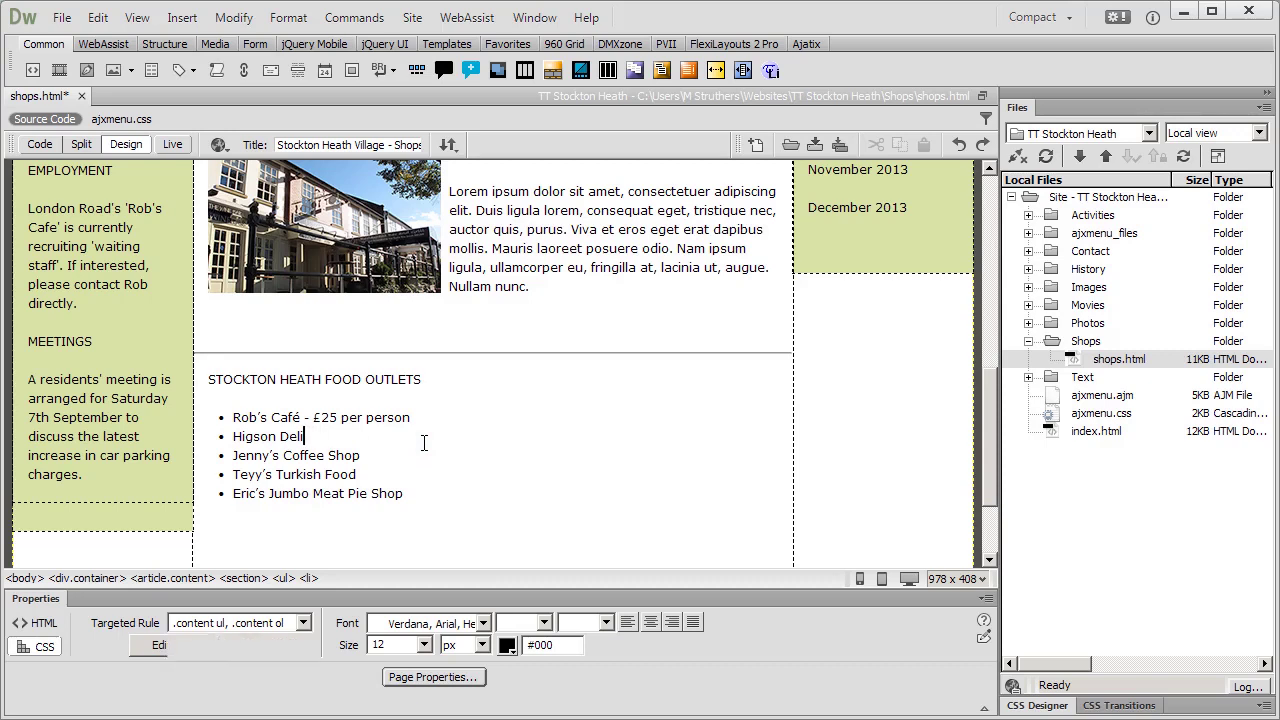
Delete the per-person price and its hyphen from the Rob's Café list entry.
left_click(424, 419)
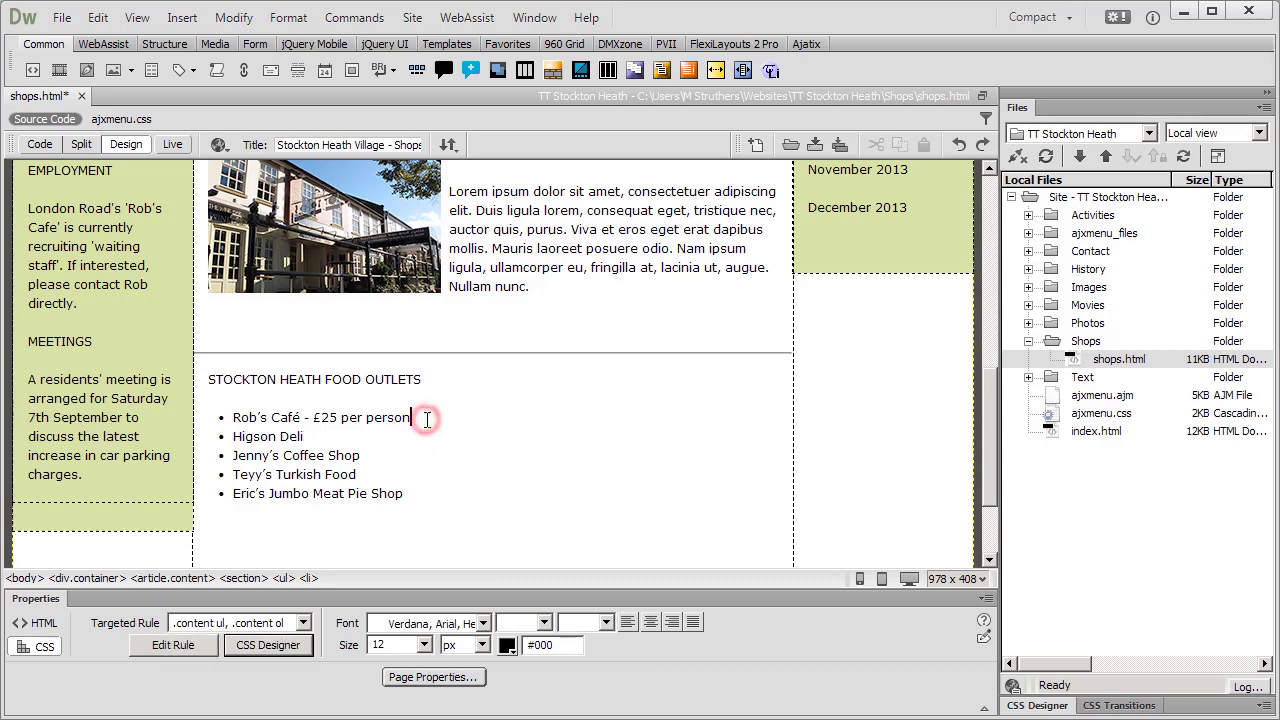
key("BackSpace")
key("BackSpace")
key("BackSpace")
key("BackSpace")
key("BackSpace")
key("BackSpace")
key("BackSpace")
key("BackSpace")
key("BackSpace")
key("BackSpace")
key("BackSpace")
key("BackSpace")
key("BackSpace")
key("BackSpace")
key("BackSpace")
key("BackSpace")
key("BackSpace")
Place the cursor in the empty paragraph below the food outlets list and save the shops.html page.
left_click(312, 521)
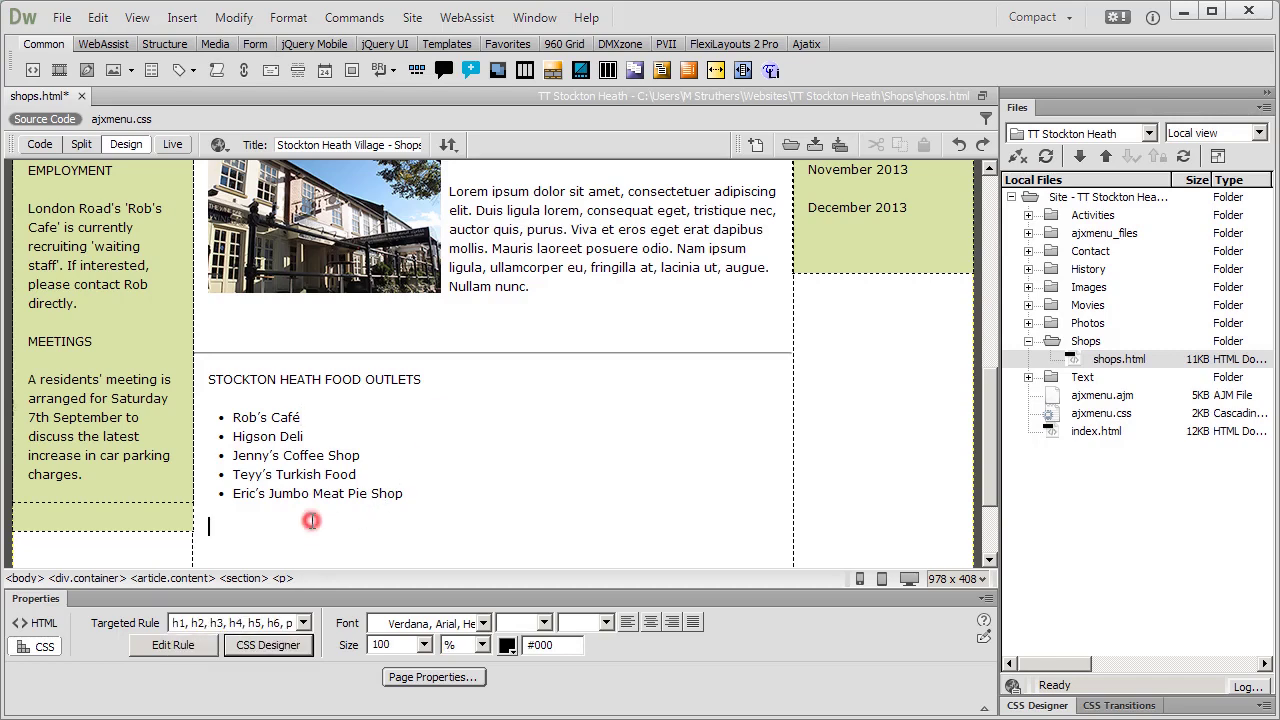
left_click(61, 17)
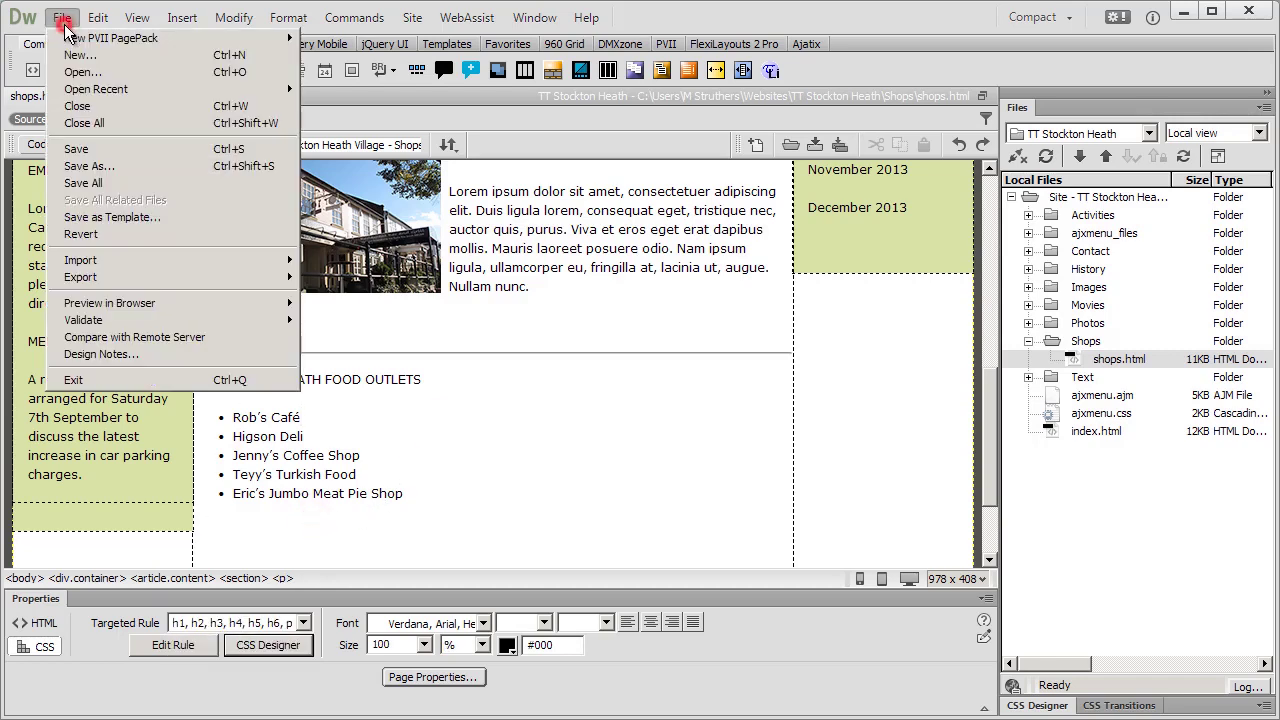
left_click(76, 149)
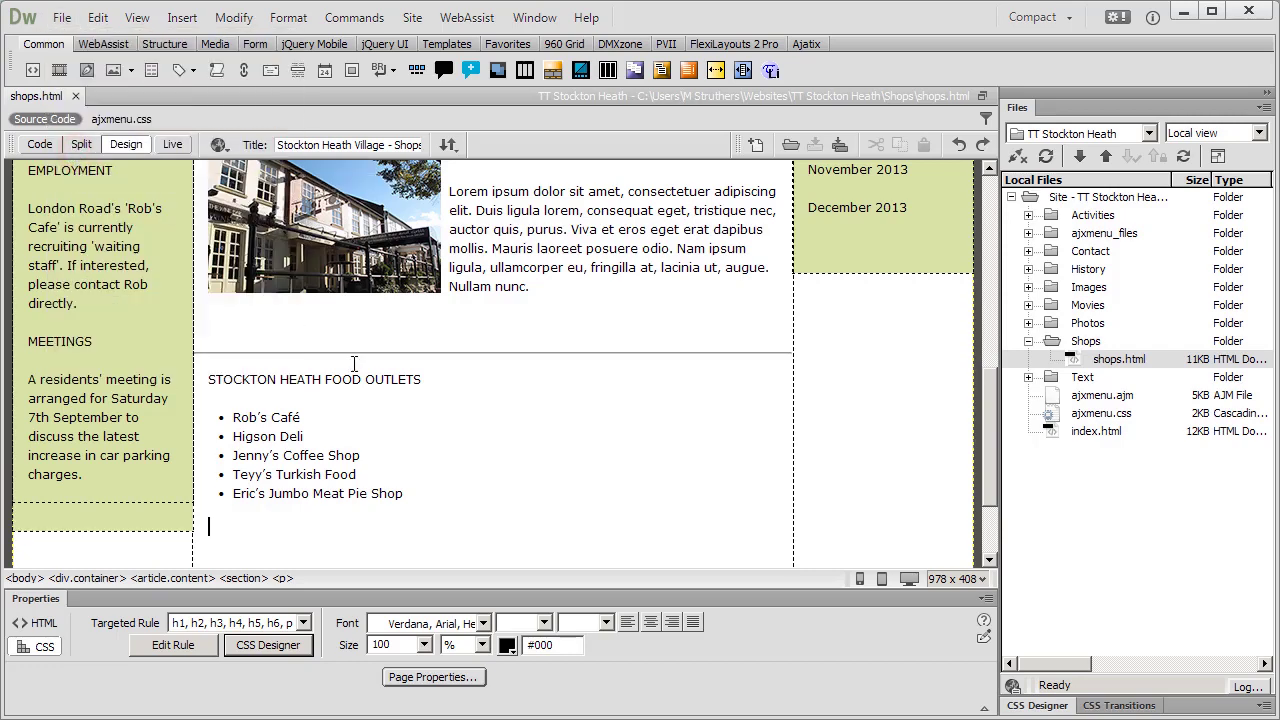
left_click(1070, 509)
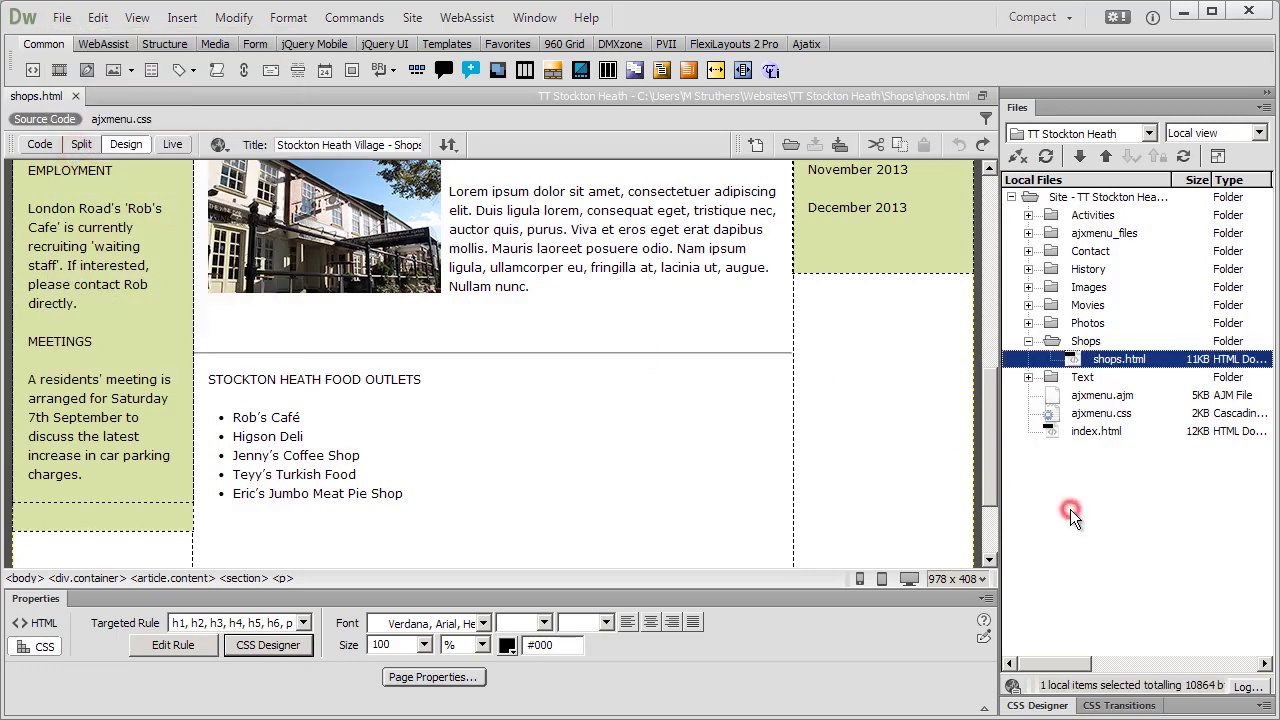